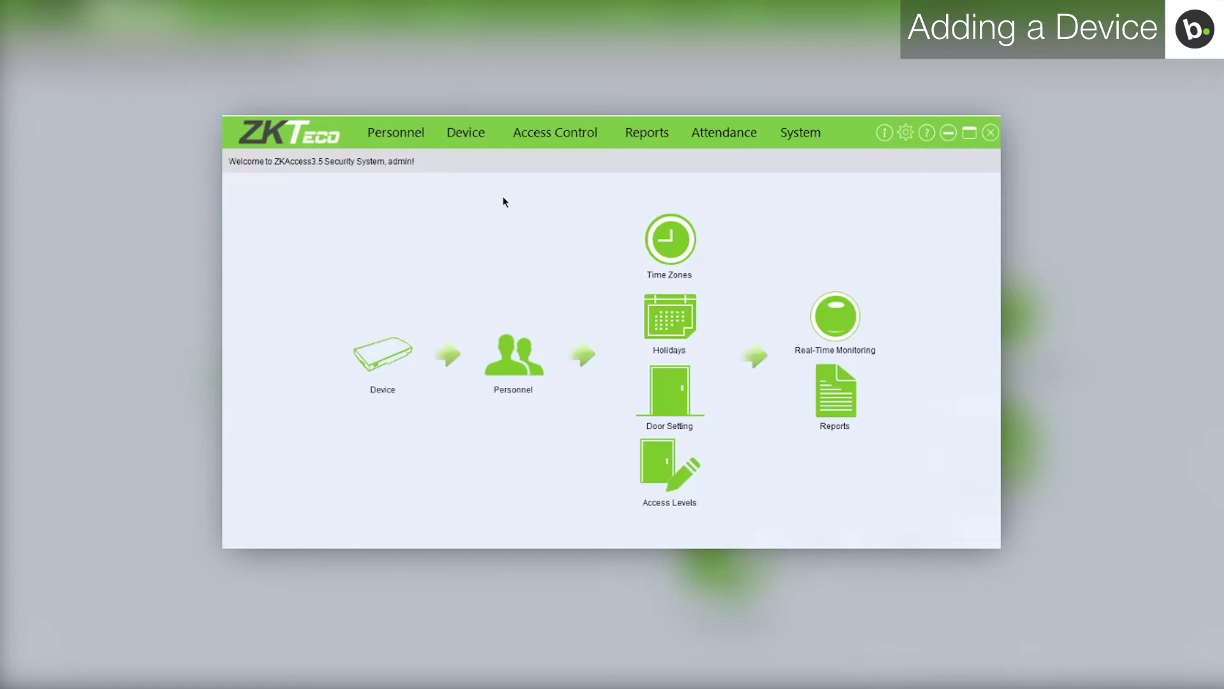
Enter a new device named test1, type Standalone Device, at IP address 192.168.1.201.
click(468, 140)
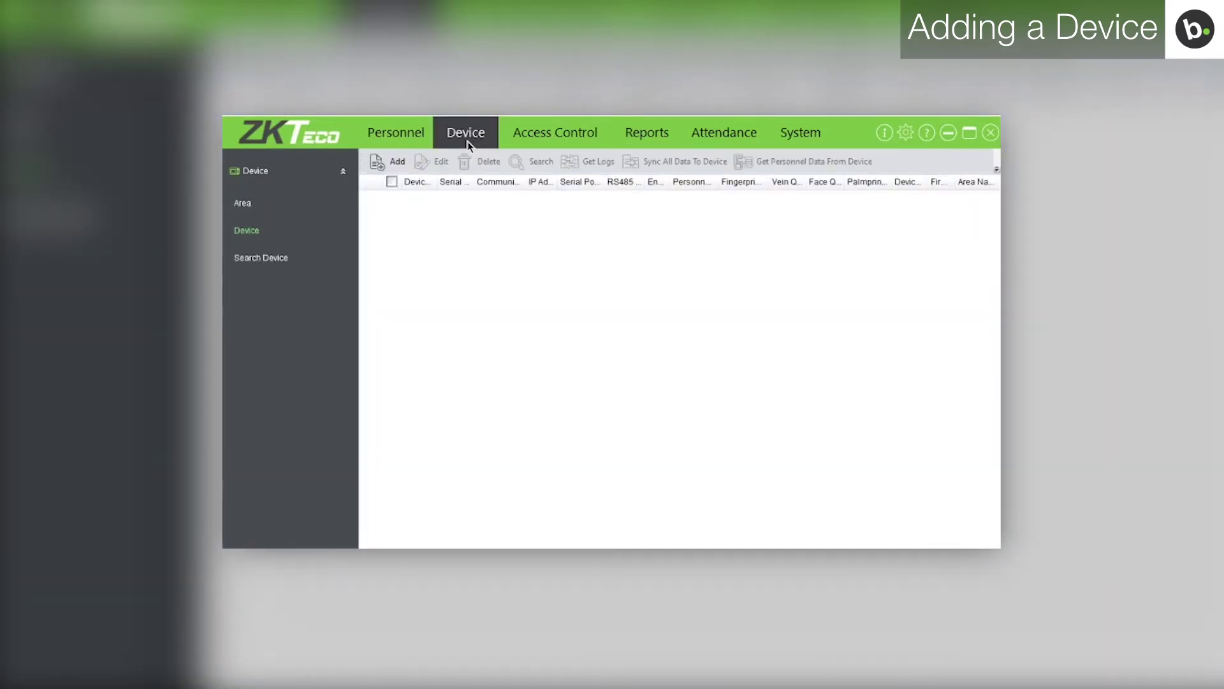
click(394, 162)
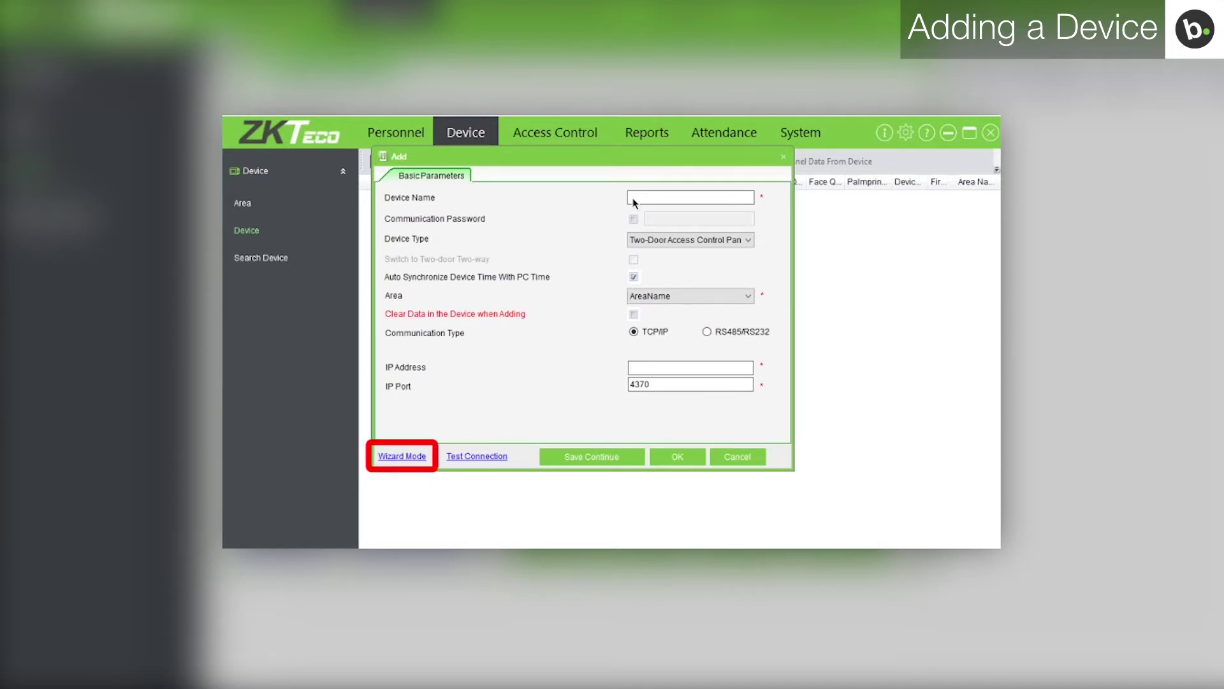
click(634, 198)
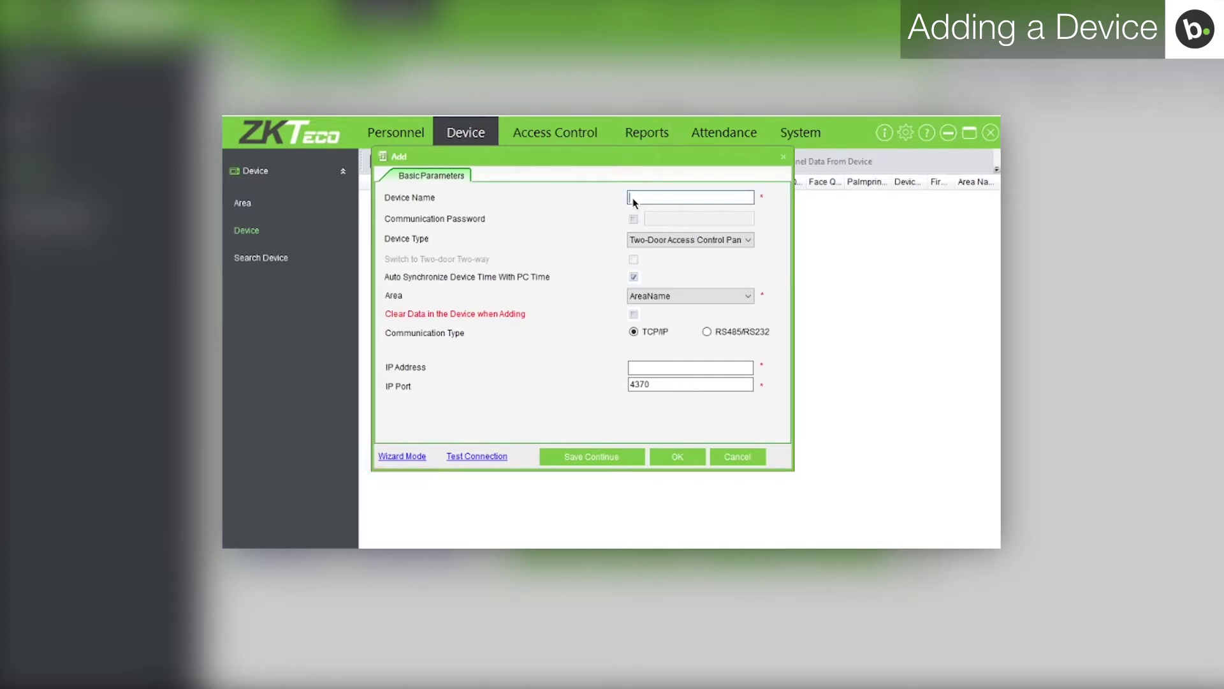
text(test1)
click(661, 241)
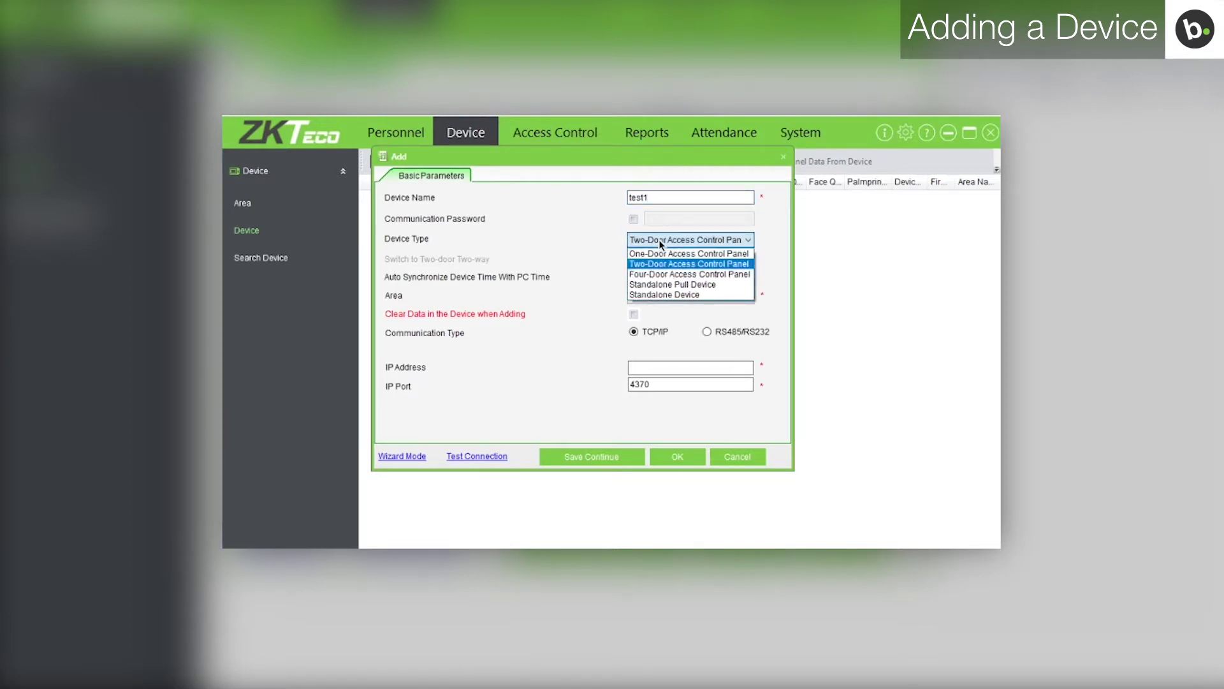
click(660, 296)
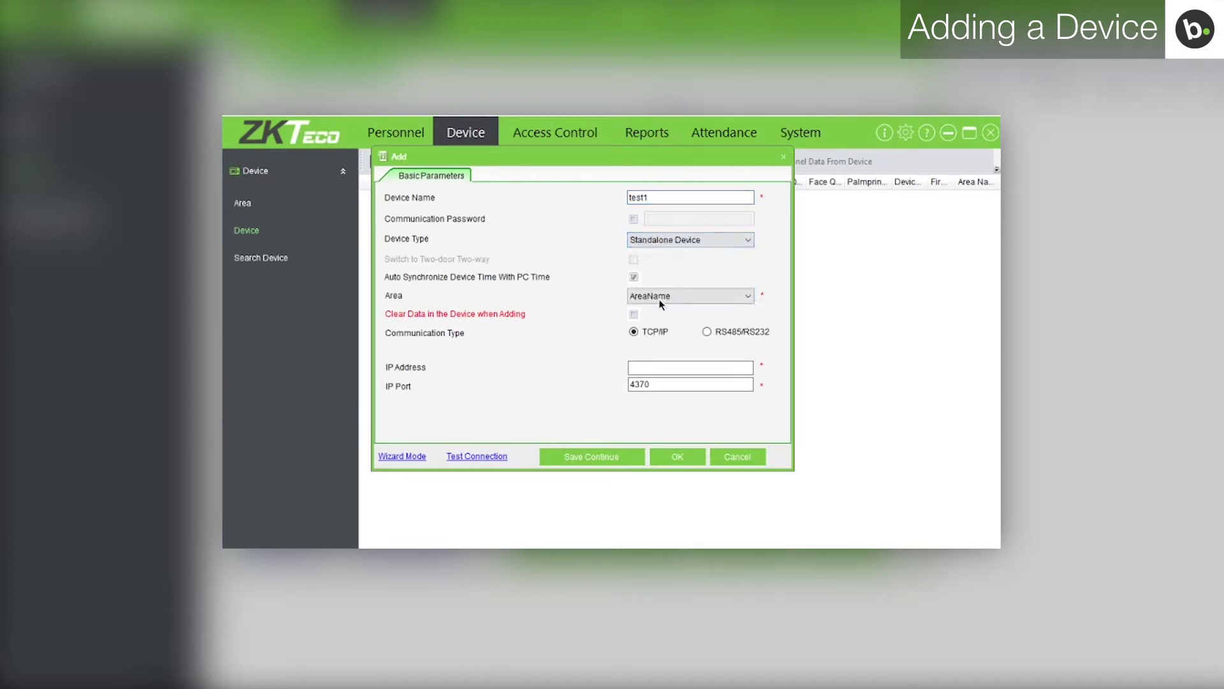
click(660, 371)
text(192.168.1.201)
Confirm adding test1 without clearing its data, then dismiss the connection progress report.
click(667, 457)
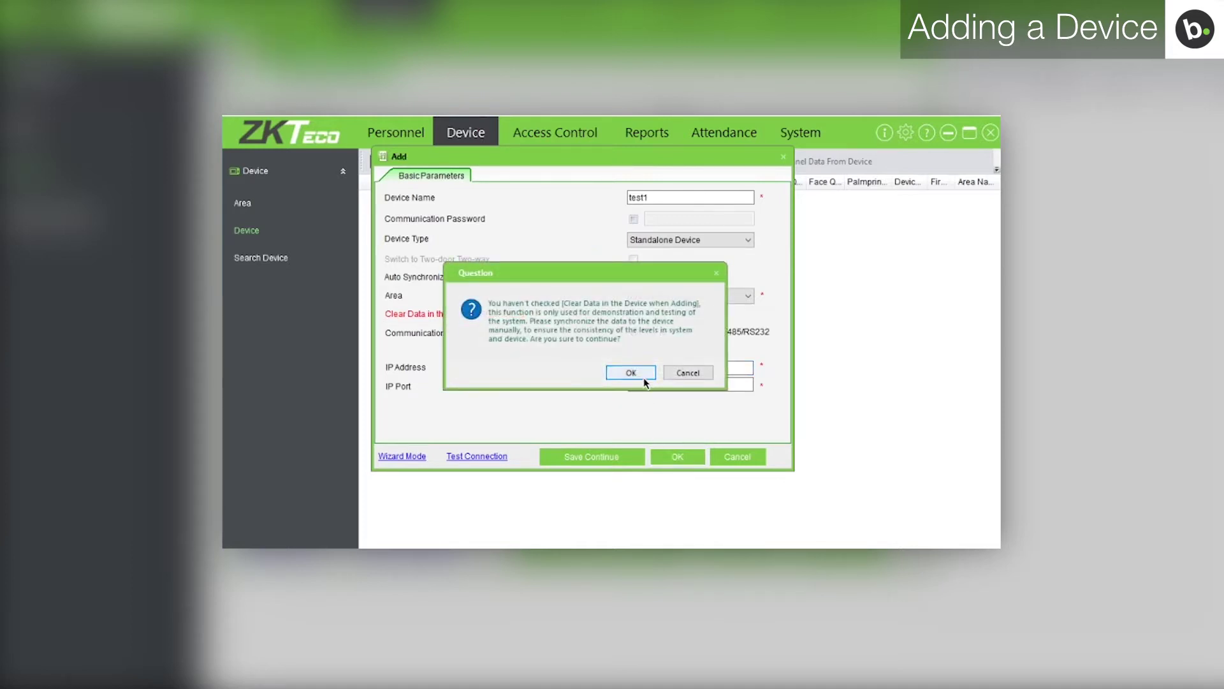
click(644, 381)
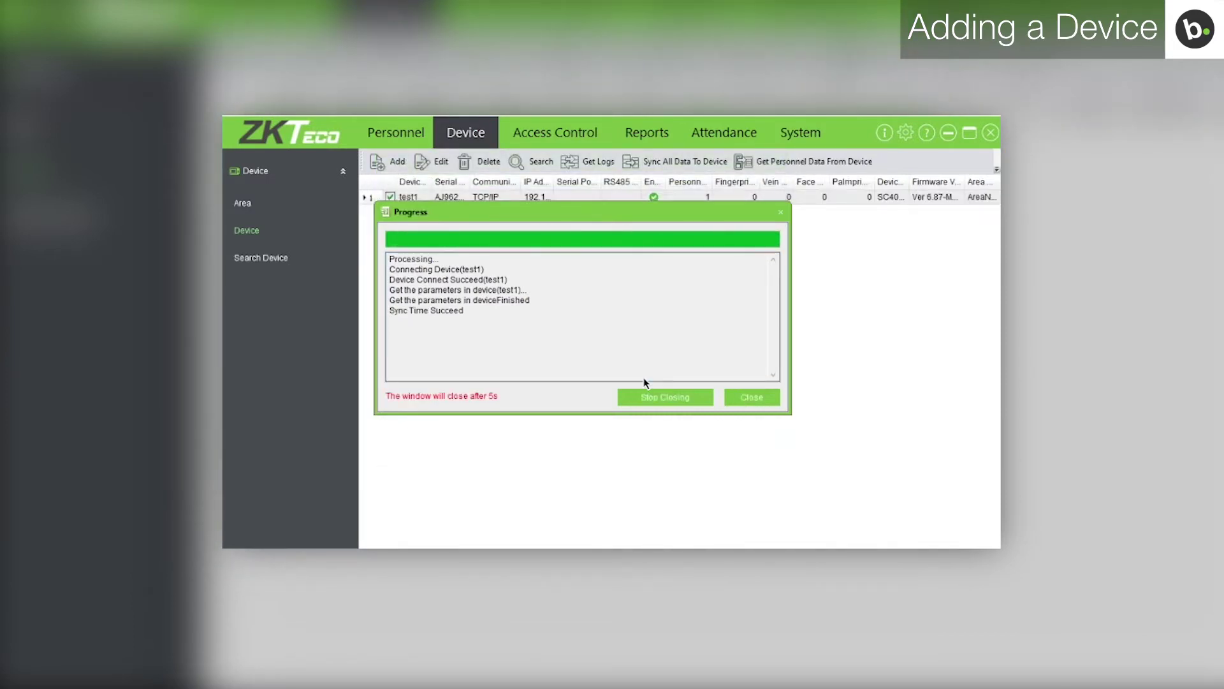
click(754, 401)
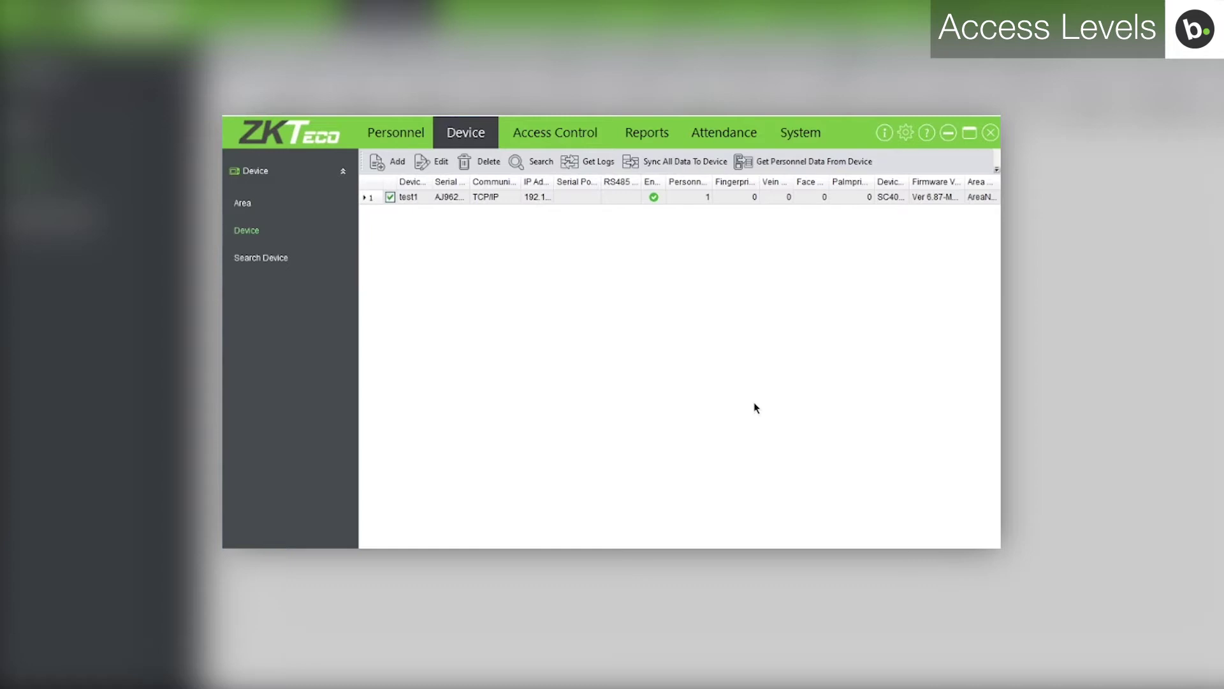
Create a new access level named 24/7 using the 24-Hour-Accessible time zone.
click(564, 141)
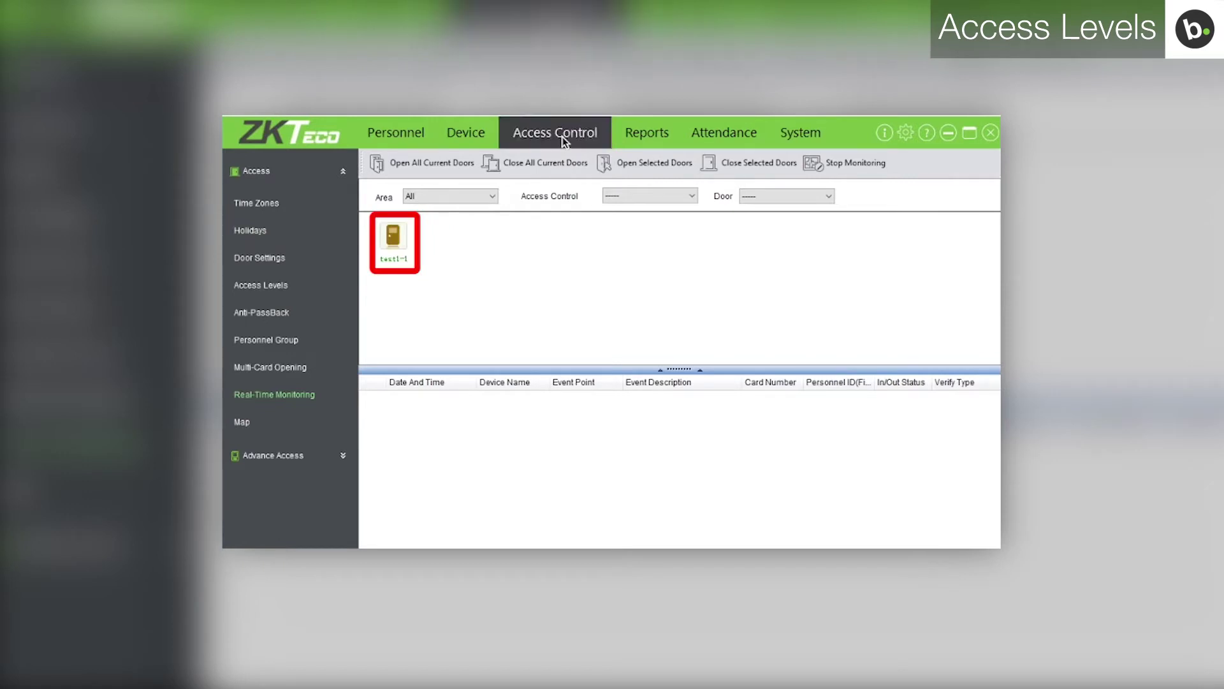
click(273, 289)
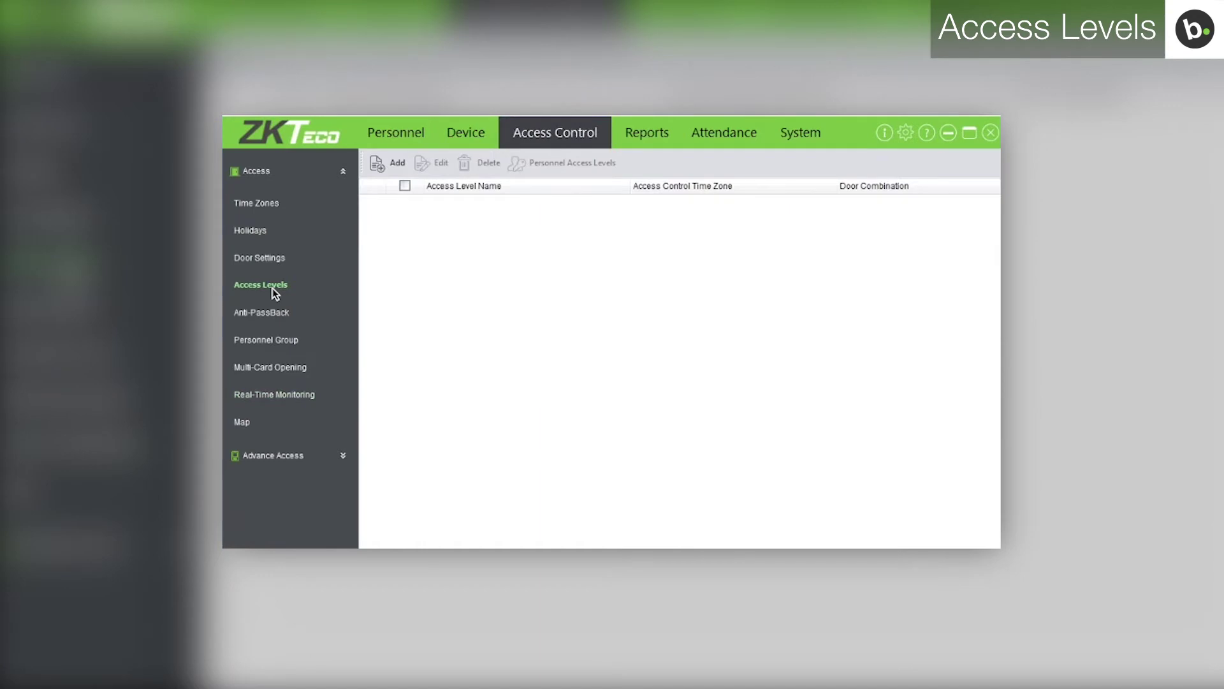
click(394, 164)
text(24/7)
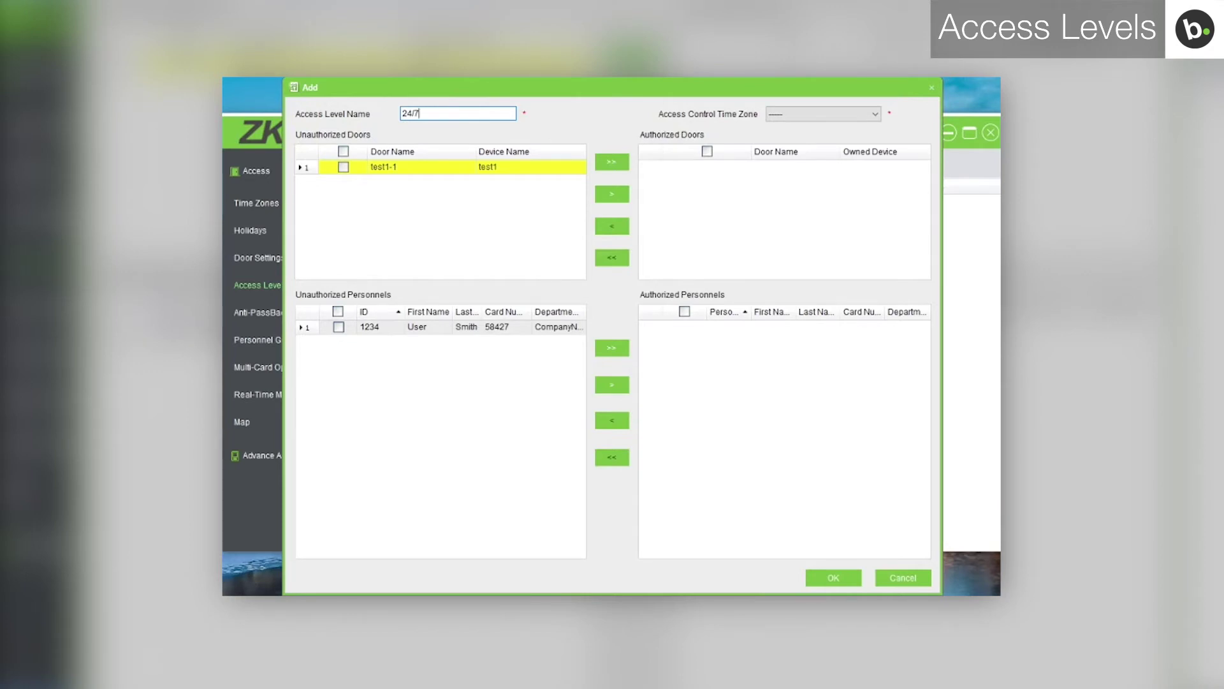
click(789, 113)
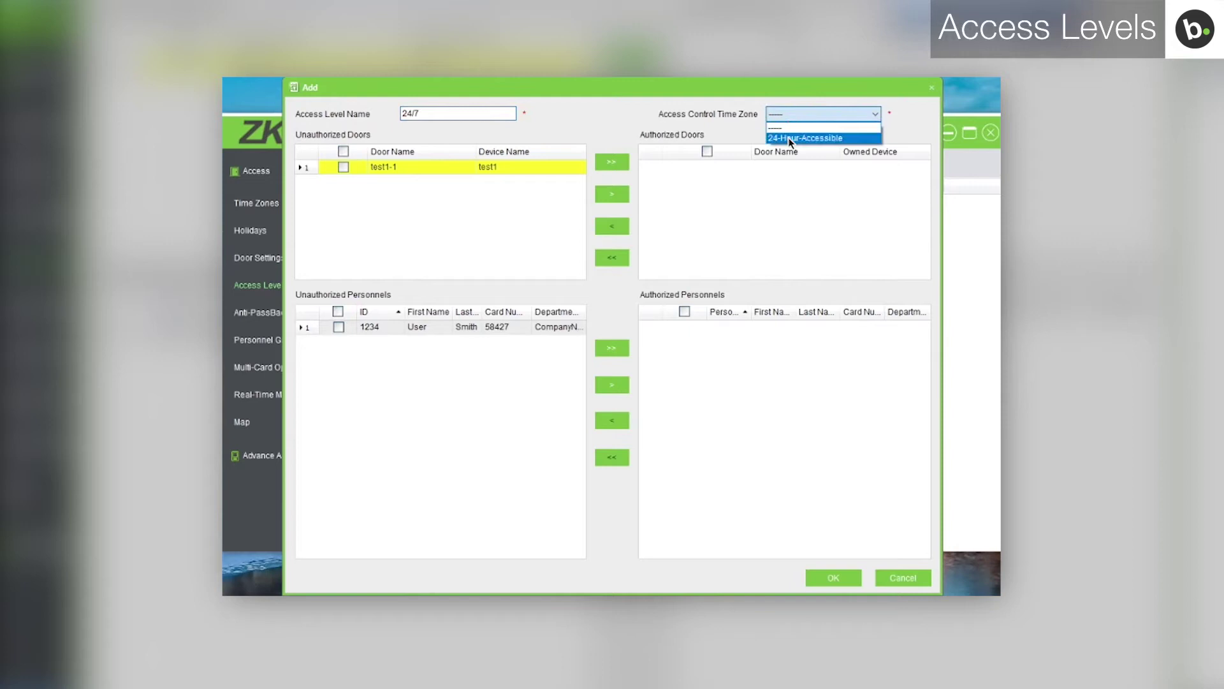
click(790, 138)
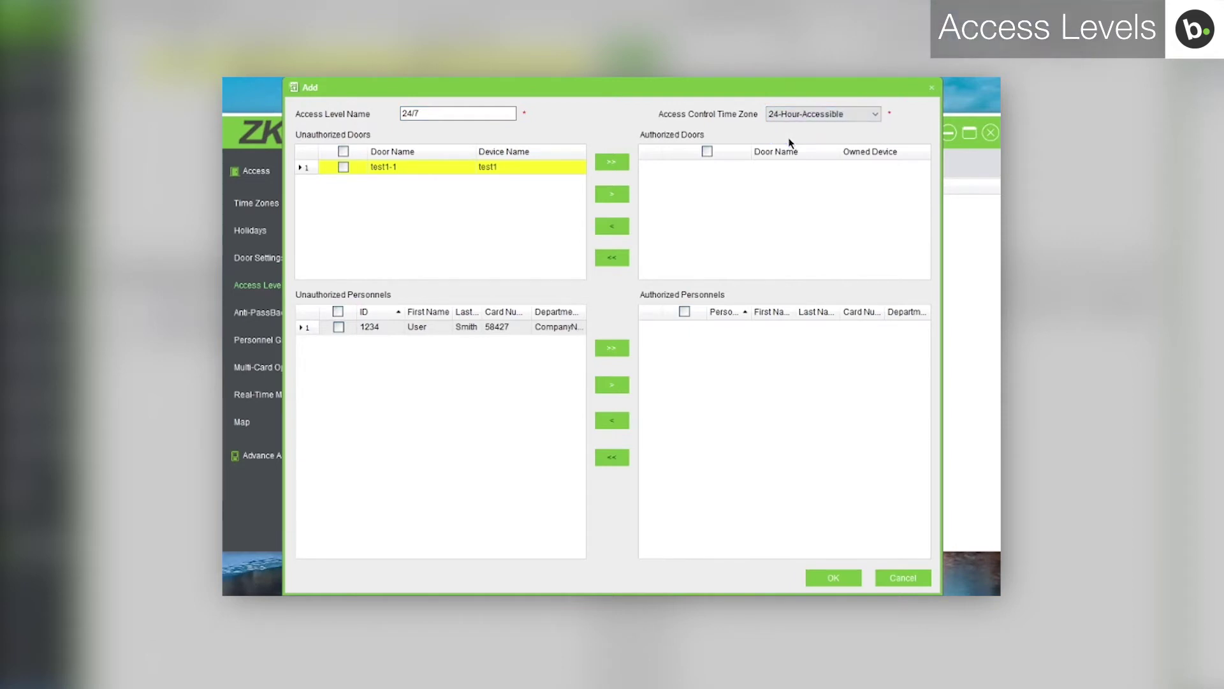
Authorize door test1-1 and the single listed person in the 24/7 level.
click(343, 167)
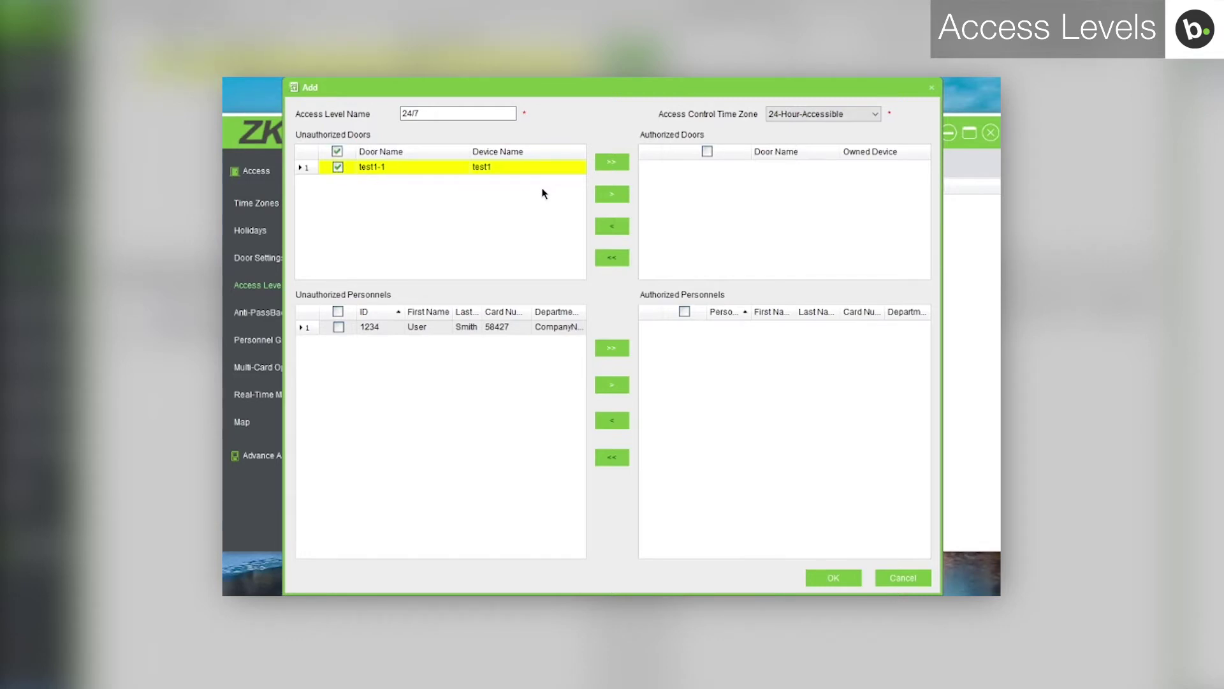
click(612, 195)
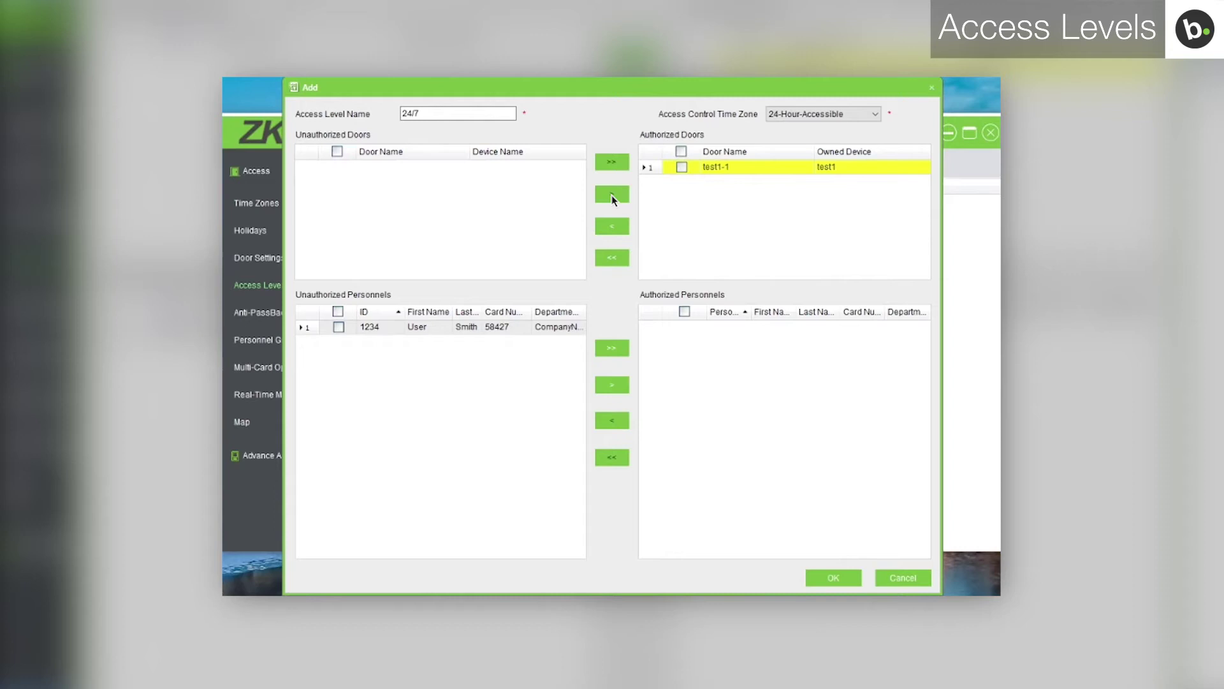
click(339, 328)
click(613, 386)
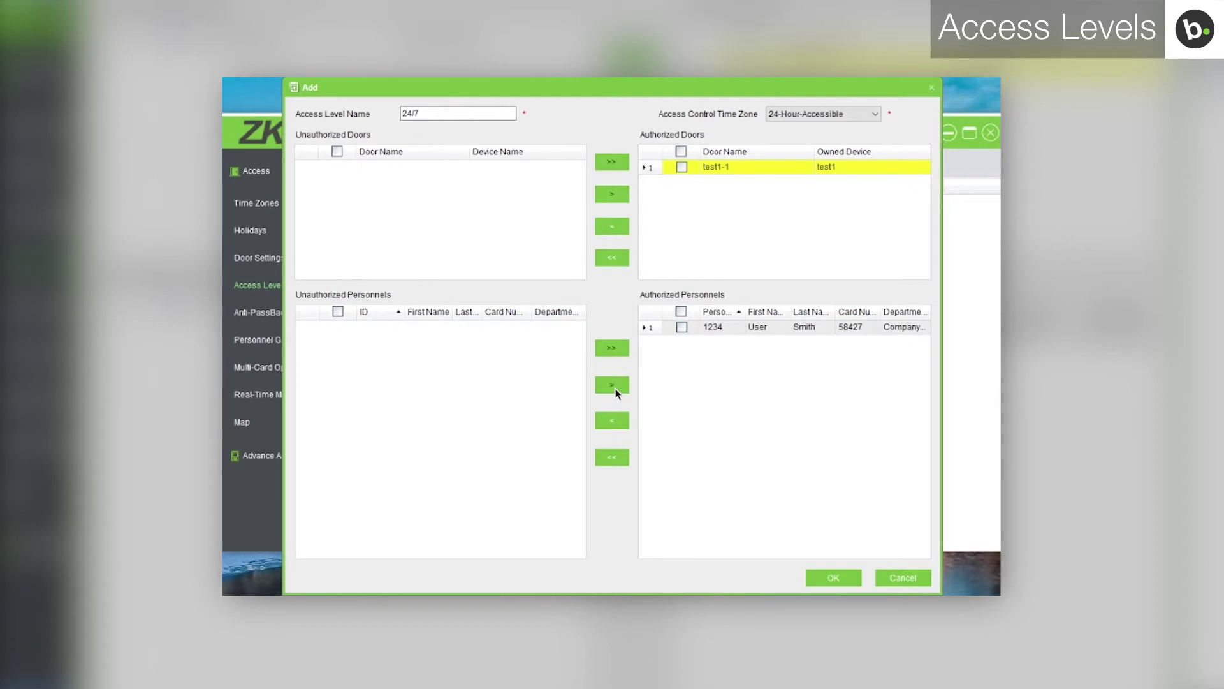
Save the 24/7 access level and sync it to test1 immediately.
click(832, 578)
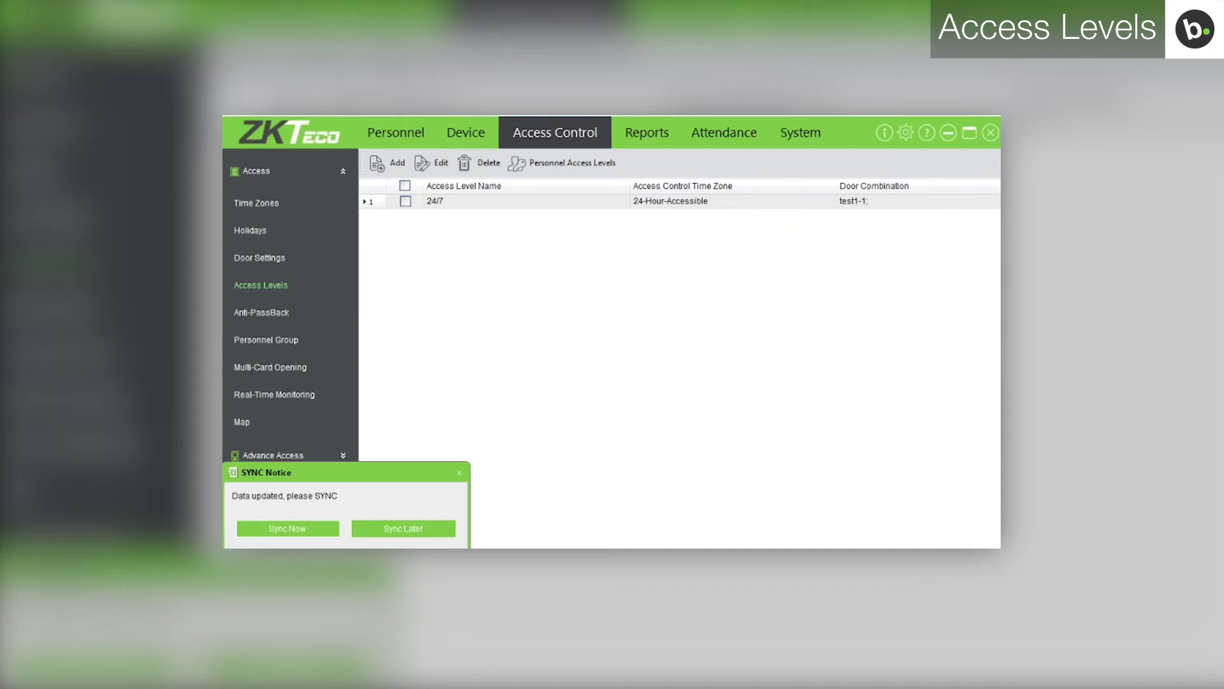
click(302, 530)
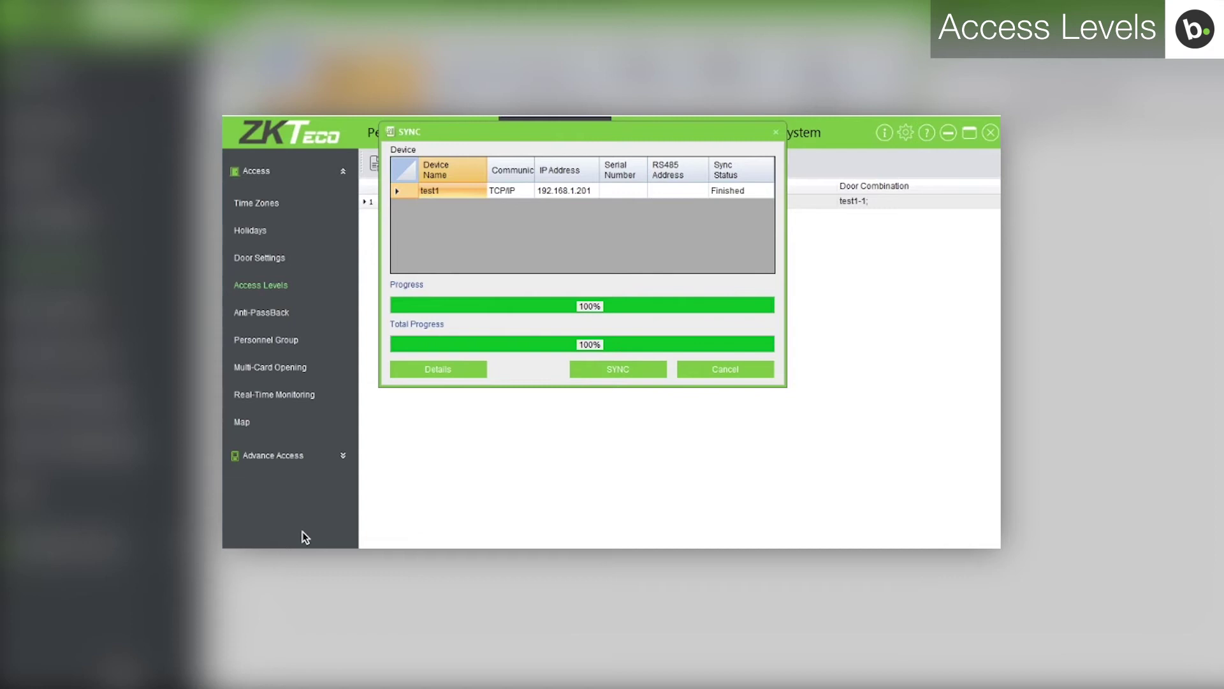
click(726, 373)
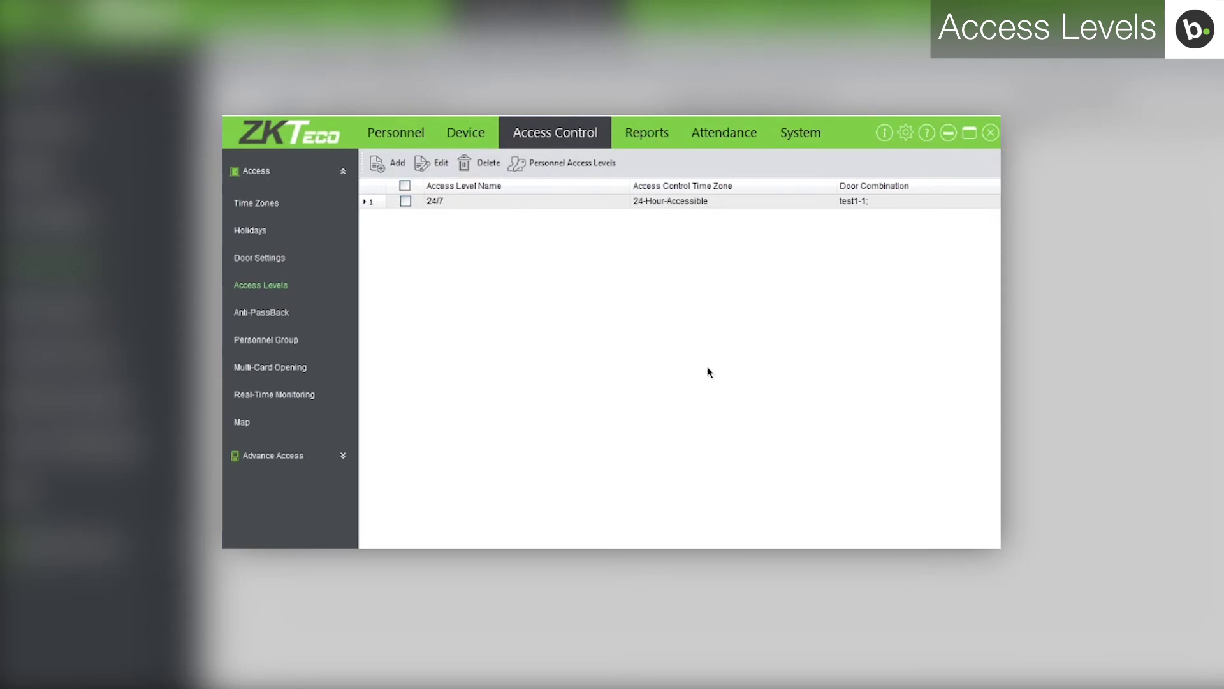
Edit door test1-1's settings from Door Settings, keeping verify mode Any.
click(275, 260)
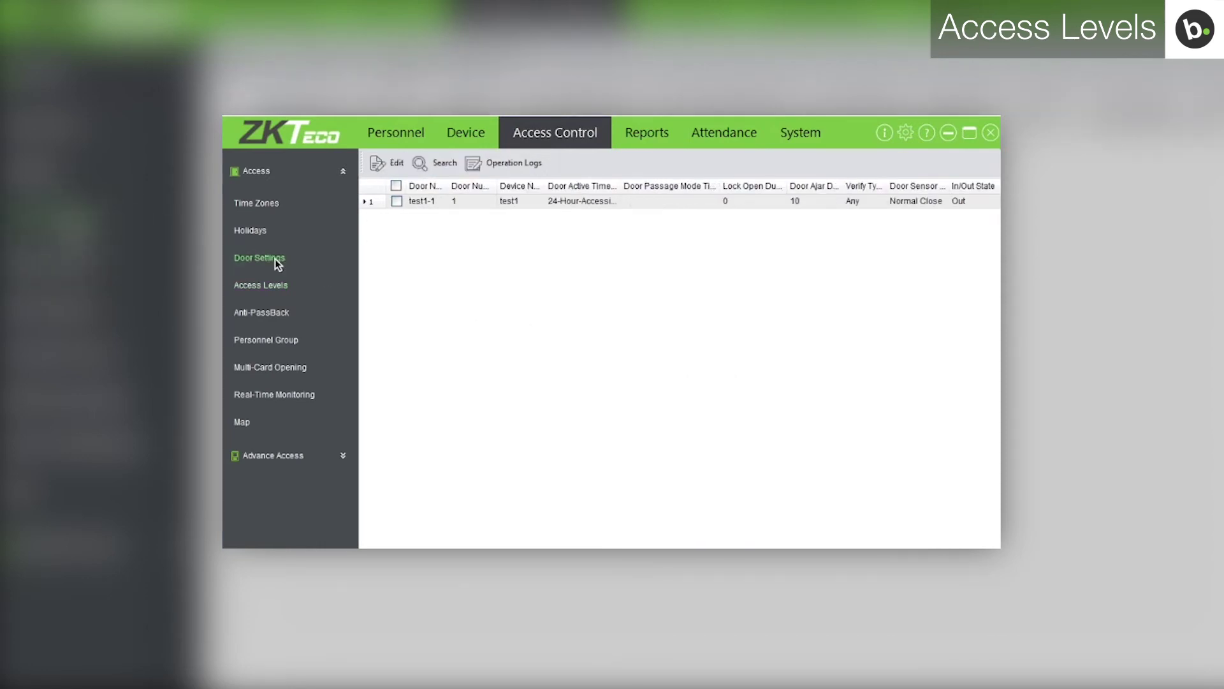
click(399, 202)
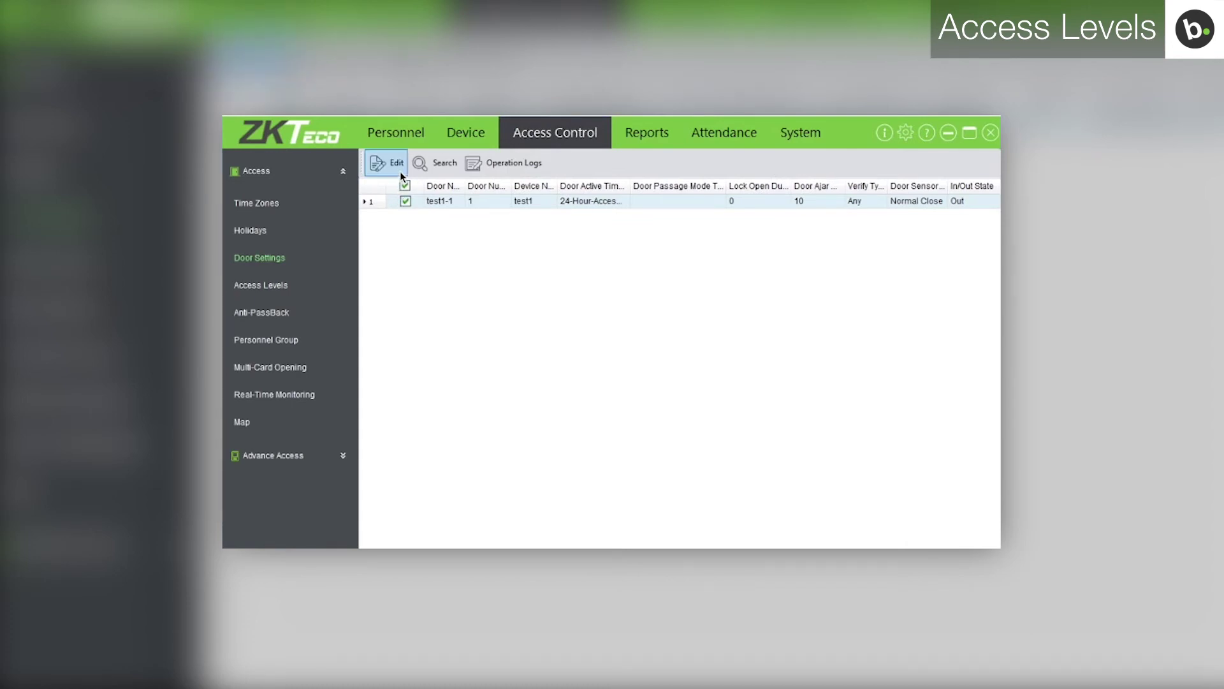
click(399, 170)
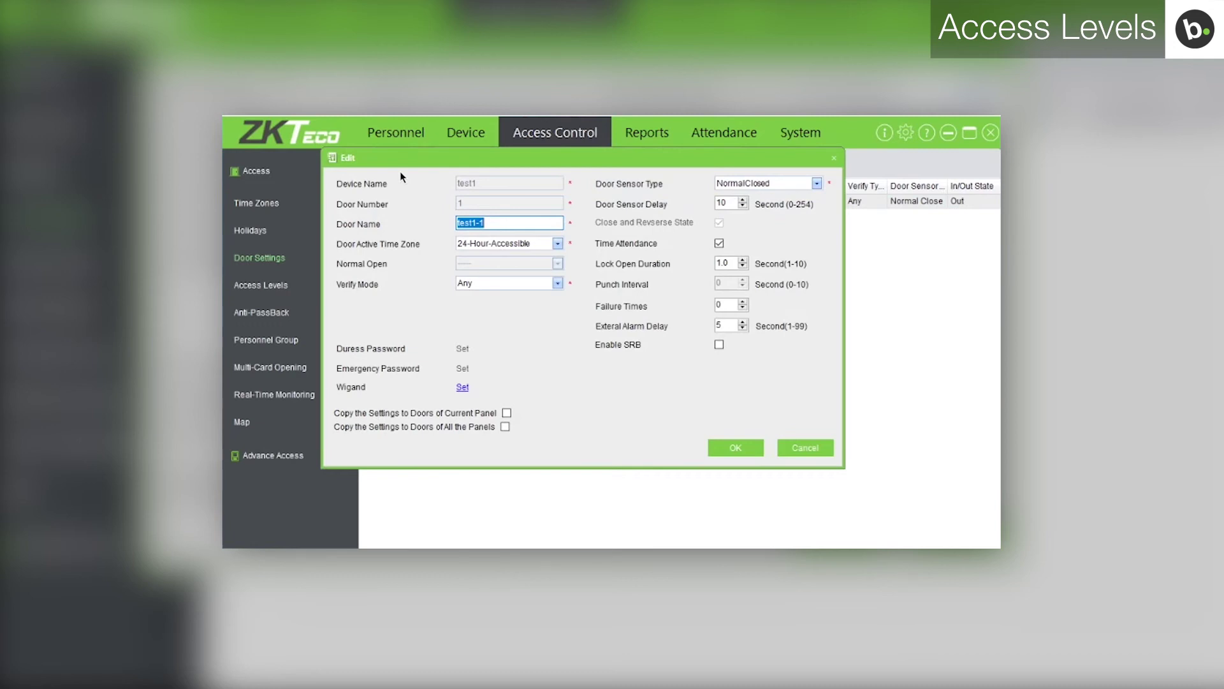
click(559, 287)
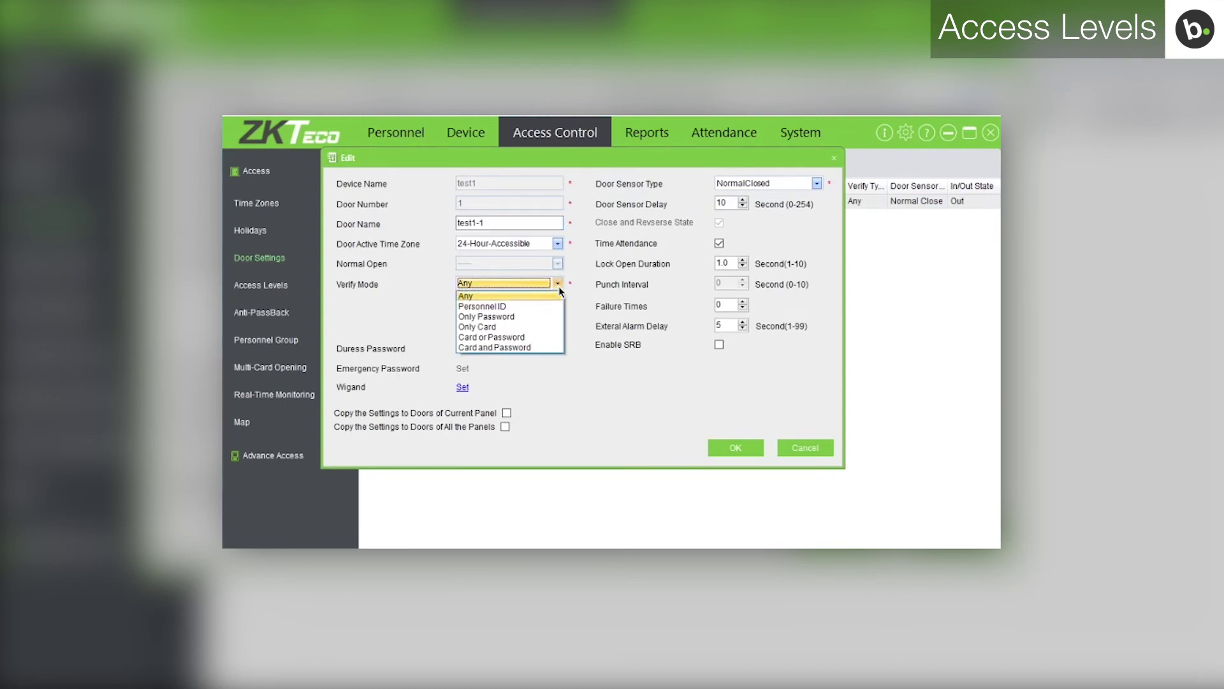
click(476, 297)
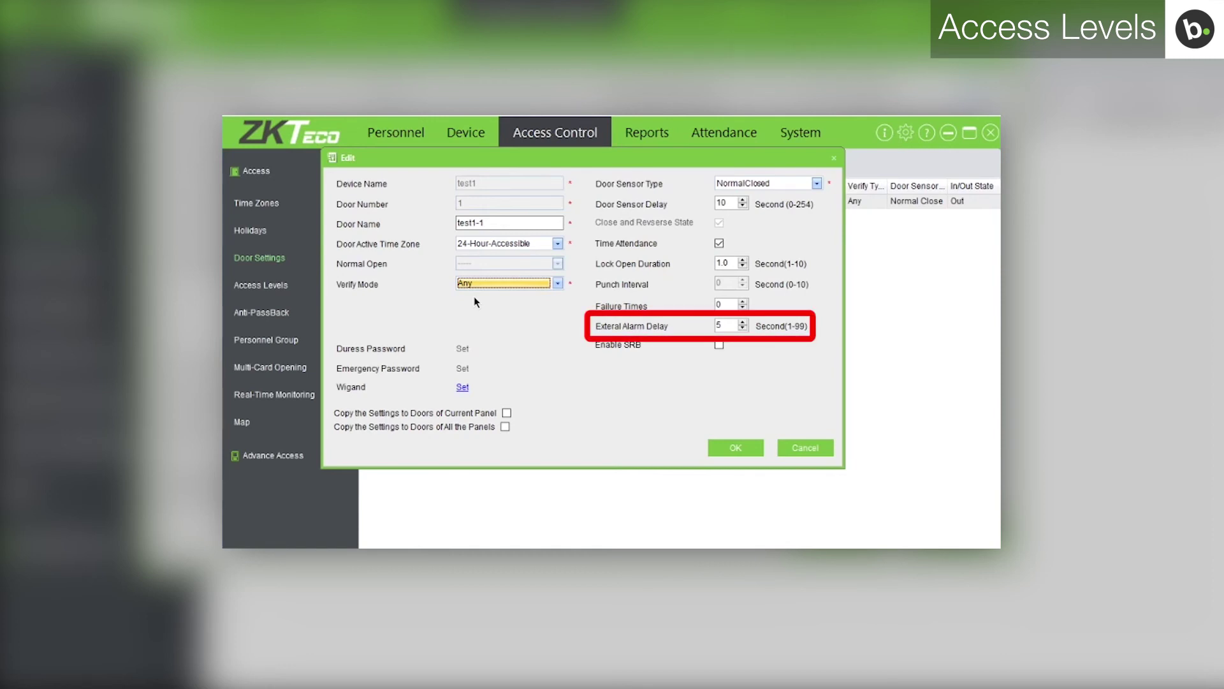
Save door test1-1's settings with Lock Open Duration 1 and sync them to test1.
click(732, 448)
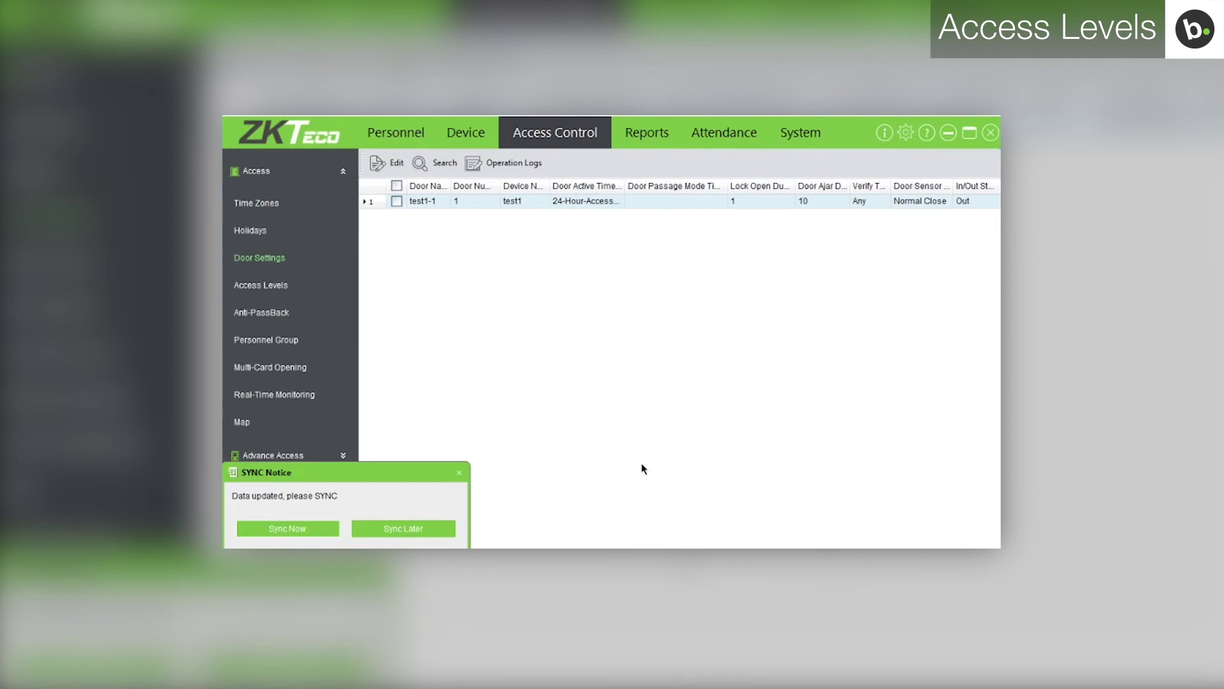
click(293, 529)
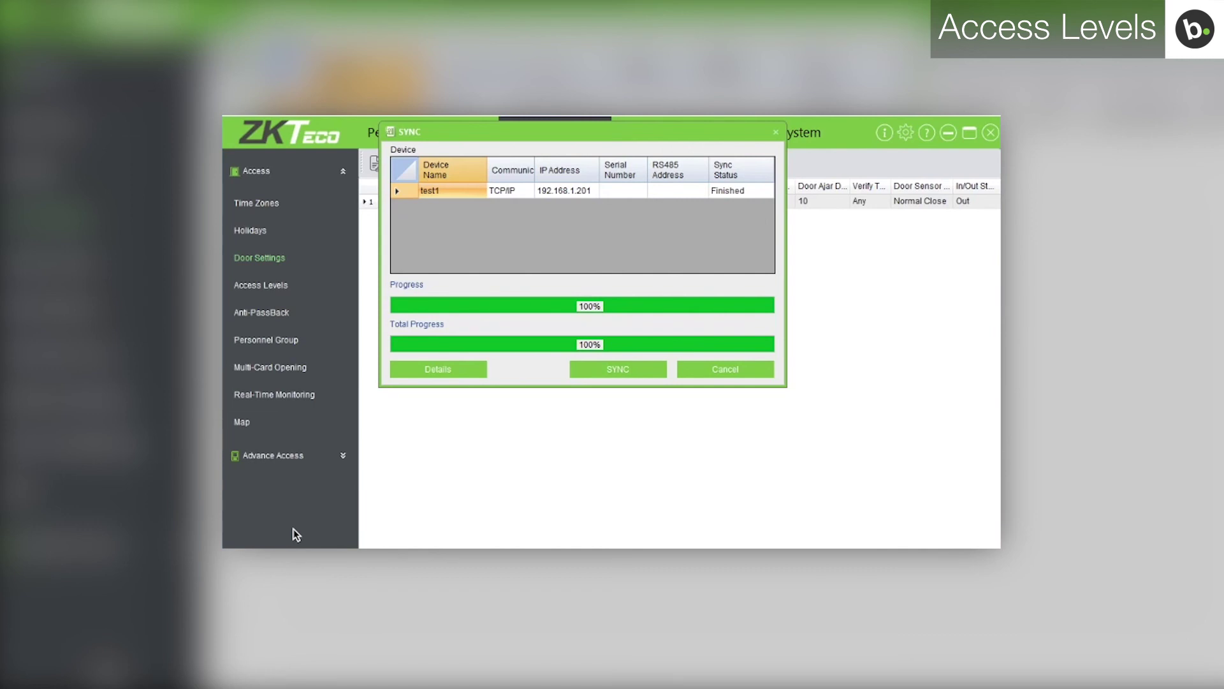
click(732, 373)
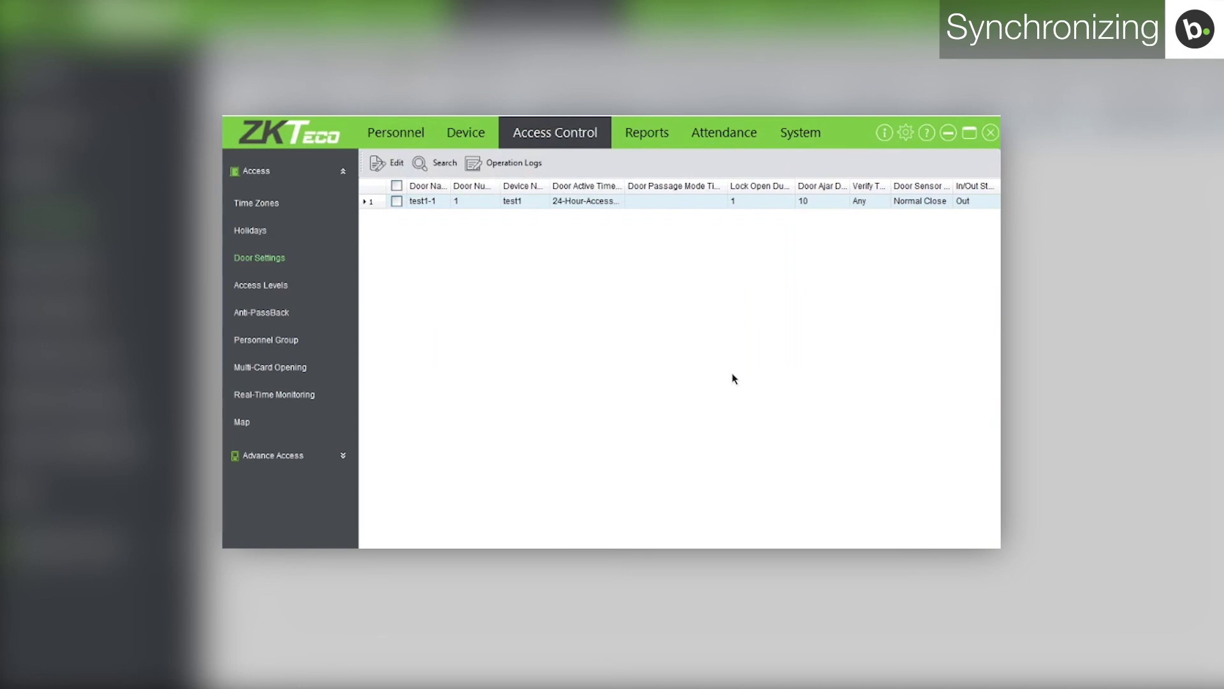
Run Sync All Data To Device on test1 until it reports Success.
click(472, 135)
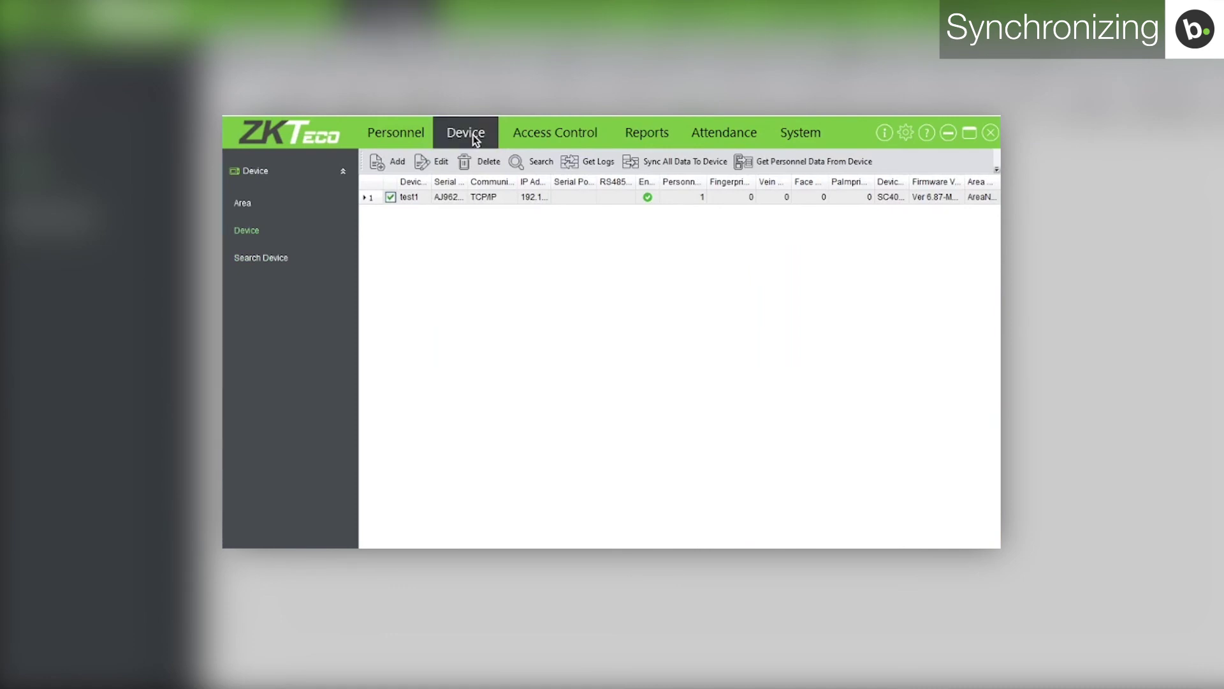
click(638, 163)
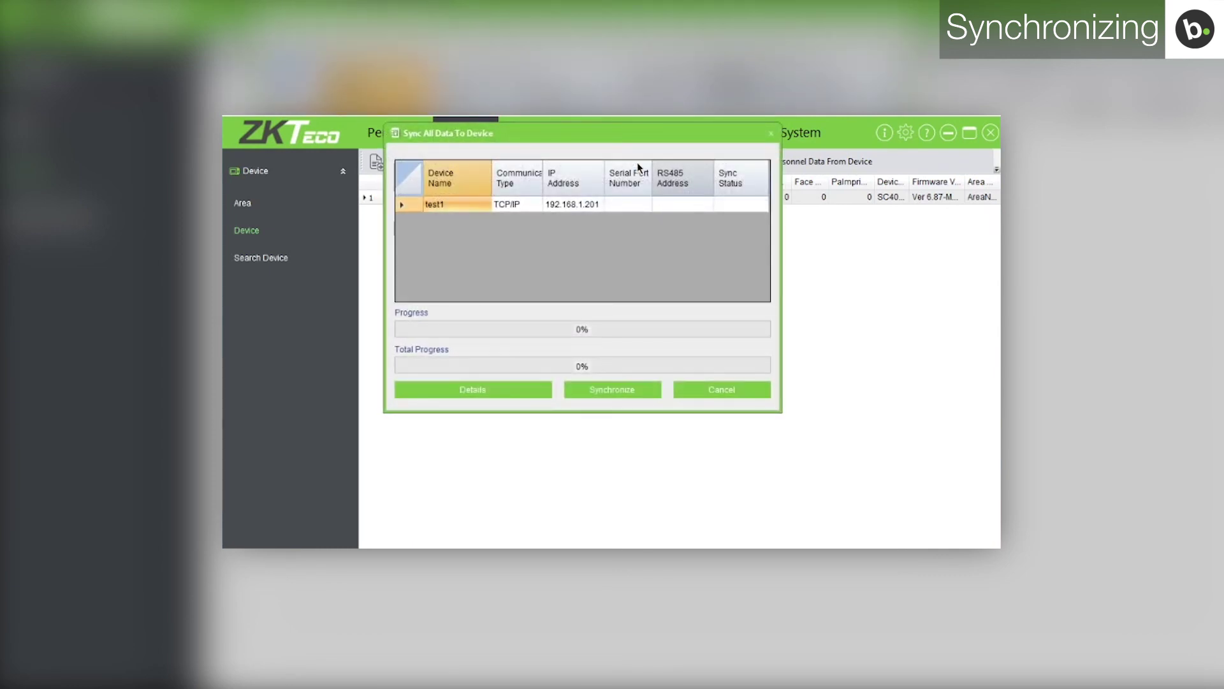
click(637, 389)
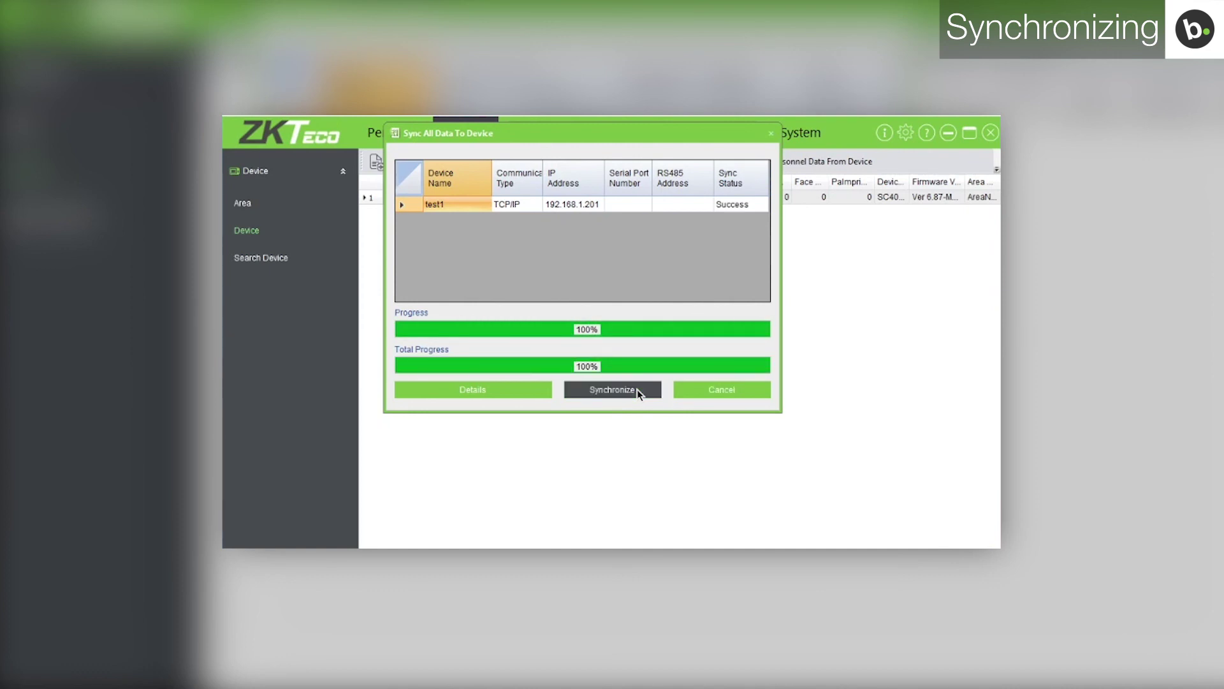
click(708, 392)
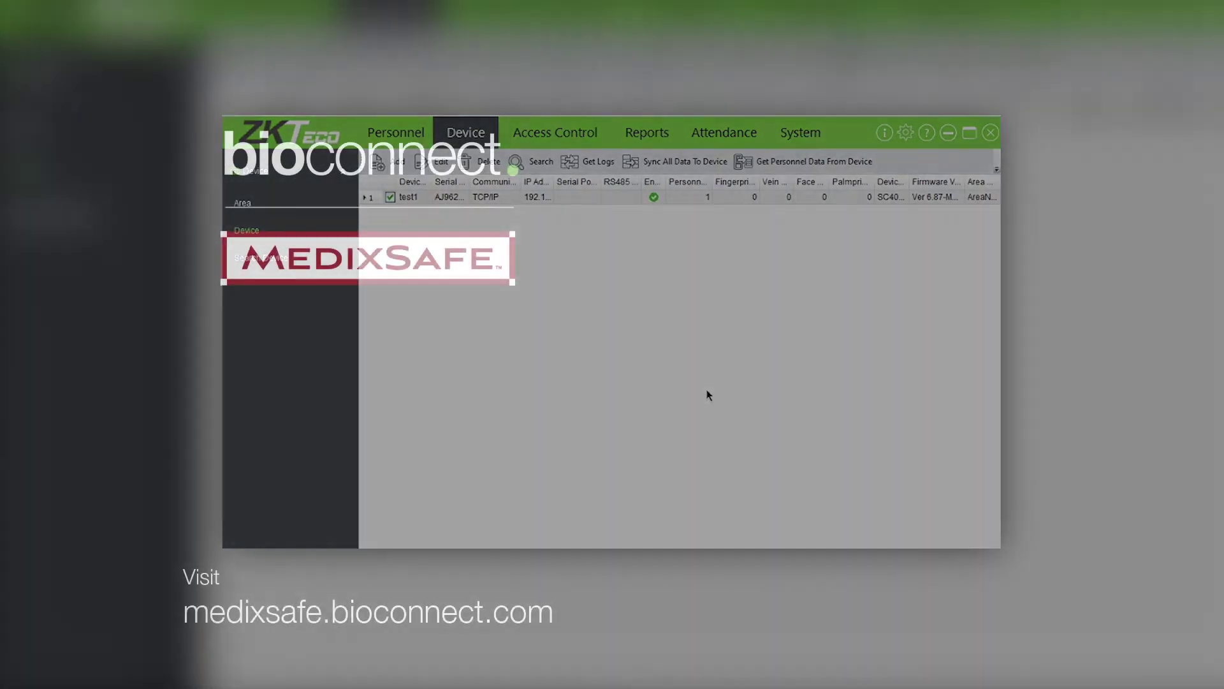